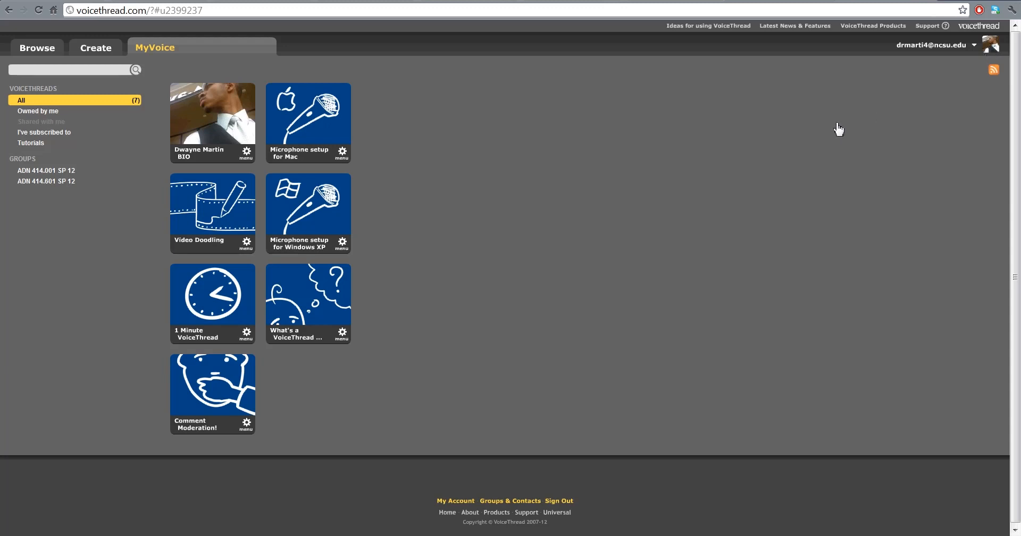
# Examine the existing account identity and its name and picture settings, leaving them unedited
pyautogui.click(975, 47)
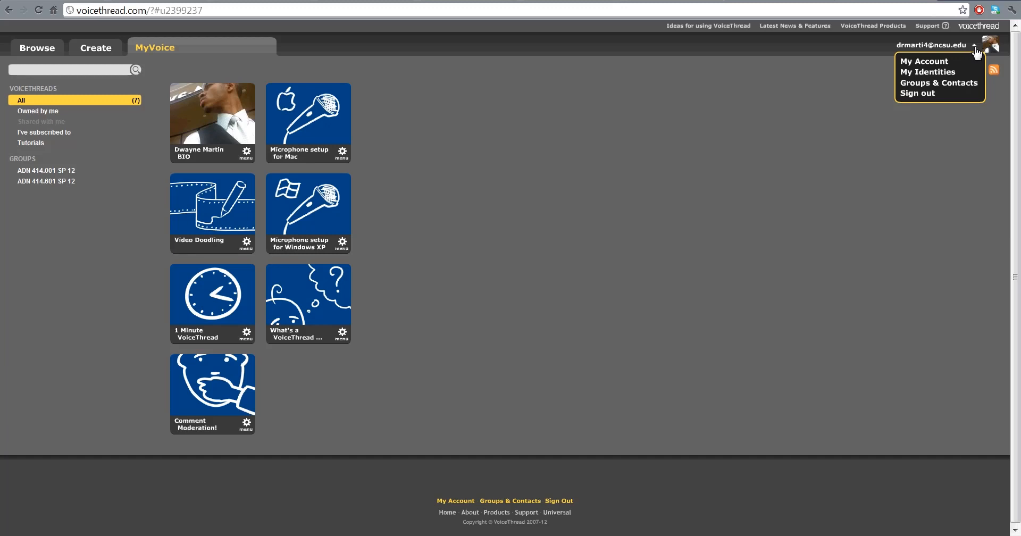
pyautogui.click(934, 74)
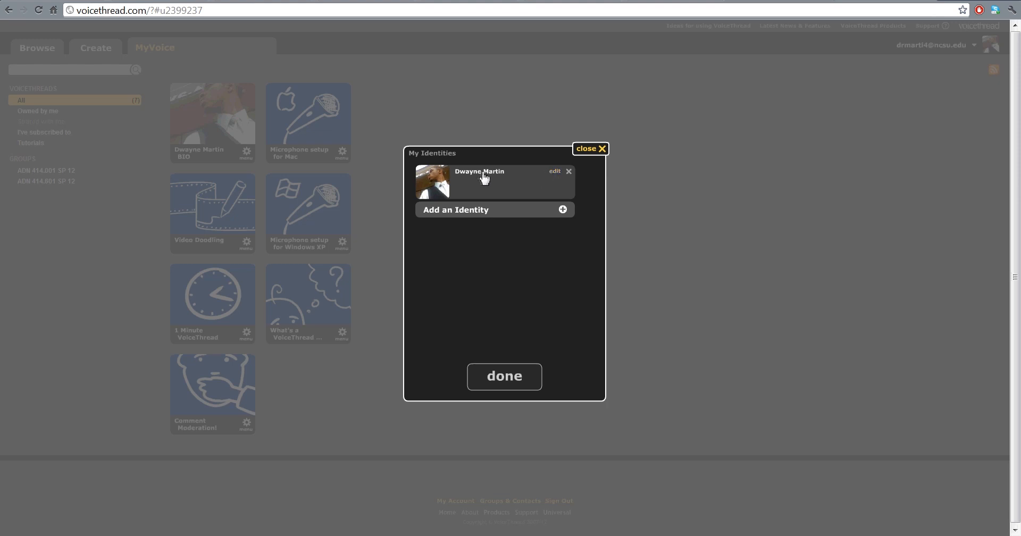
pyautogui.click(558, 173)
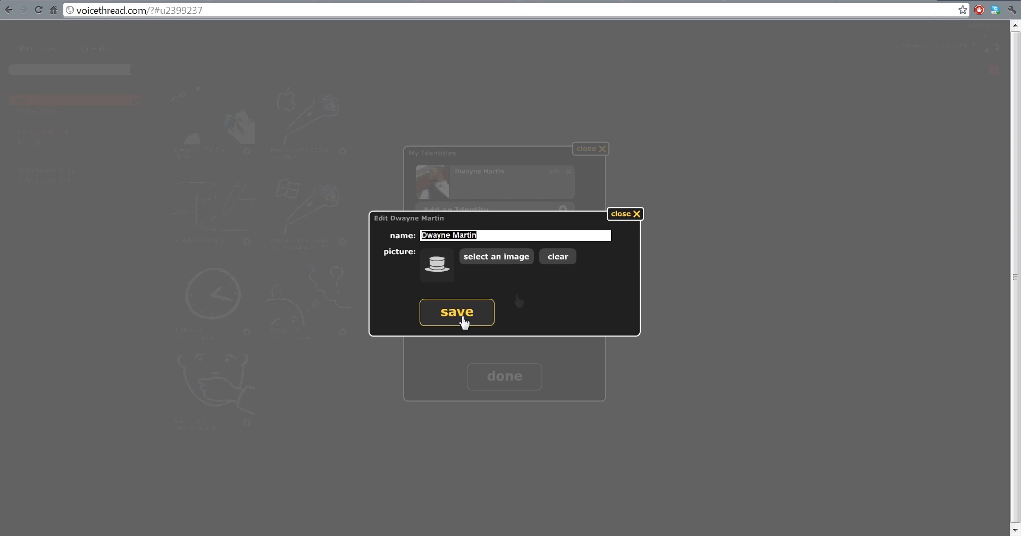
pyautogui.click(626, 218)
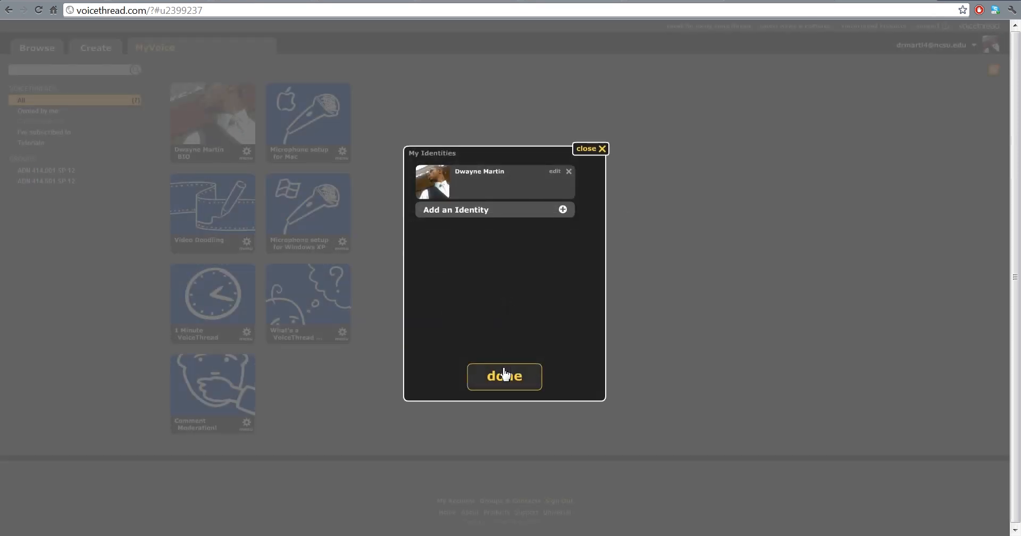
pyautogui.click(505, 376)
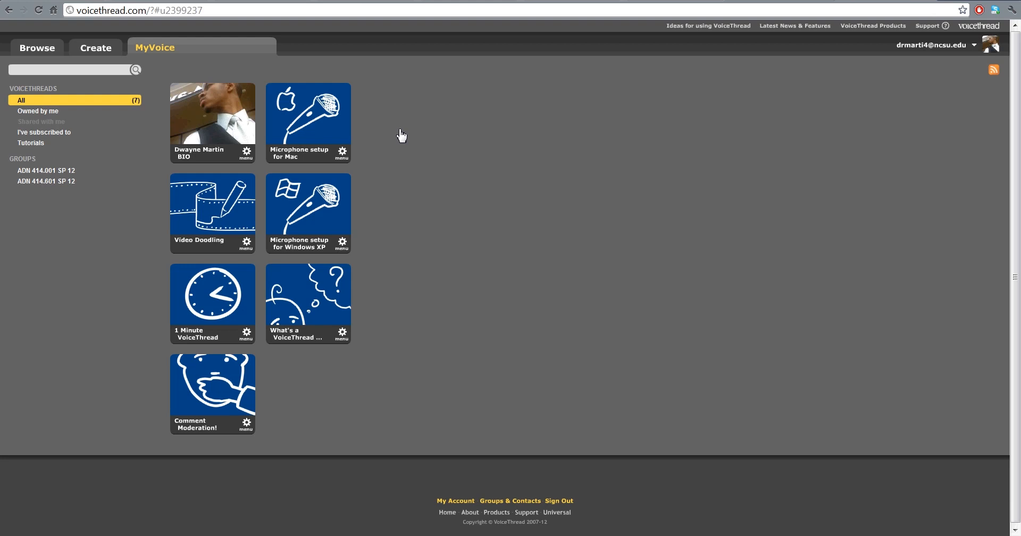
pyautogui.click(108, 54)
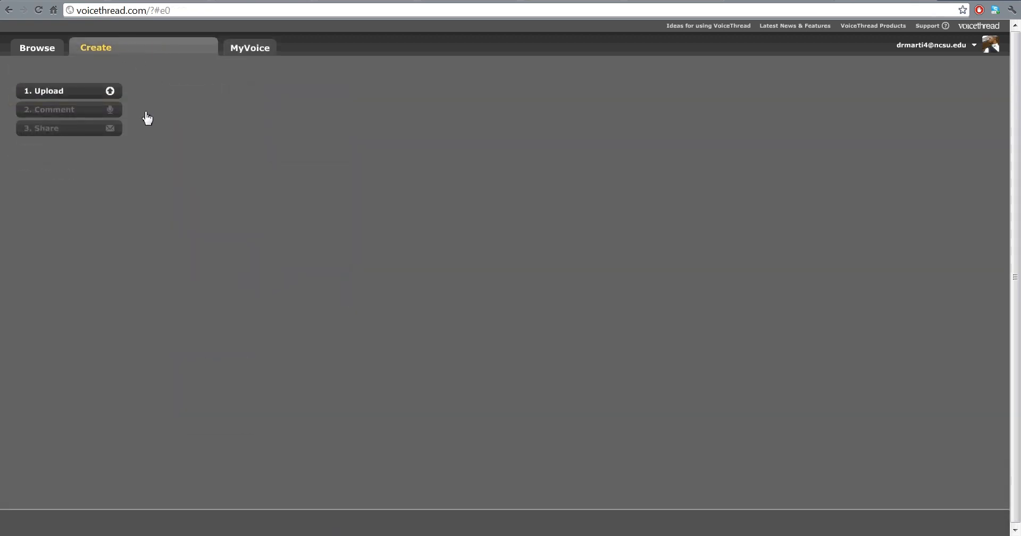
pyautogui.click(101, 97)
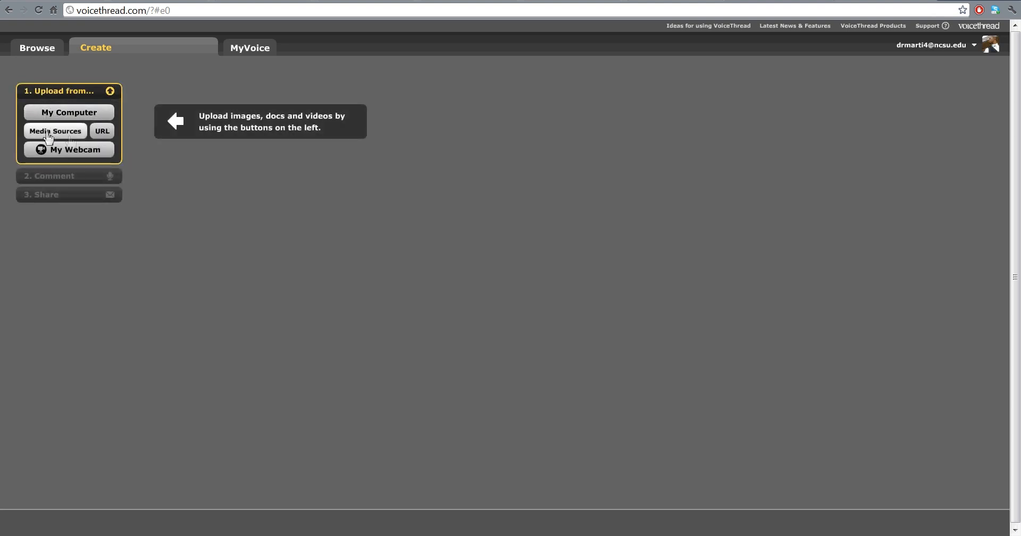
pyautogui.click(76, 114)
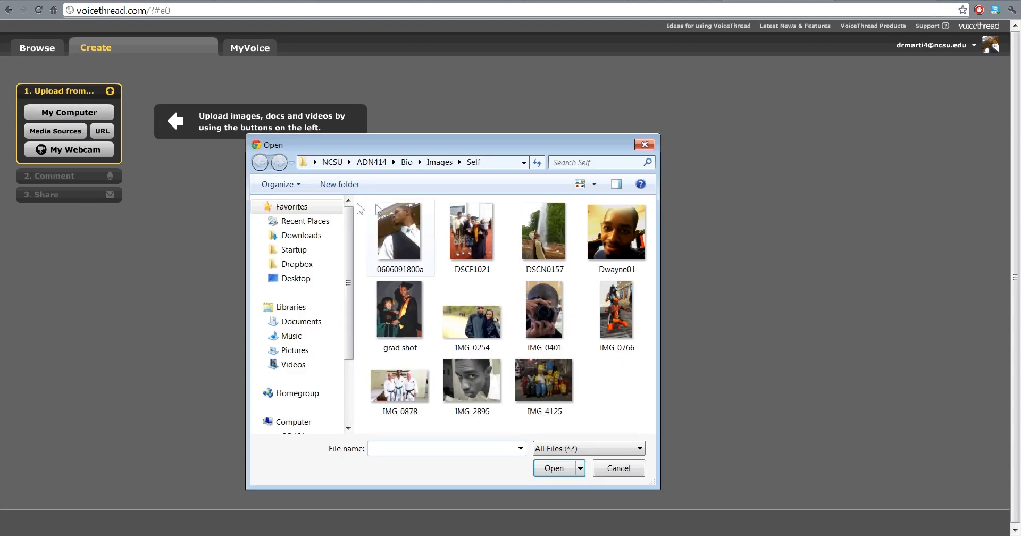
pyautogui.click(393, 220)
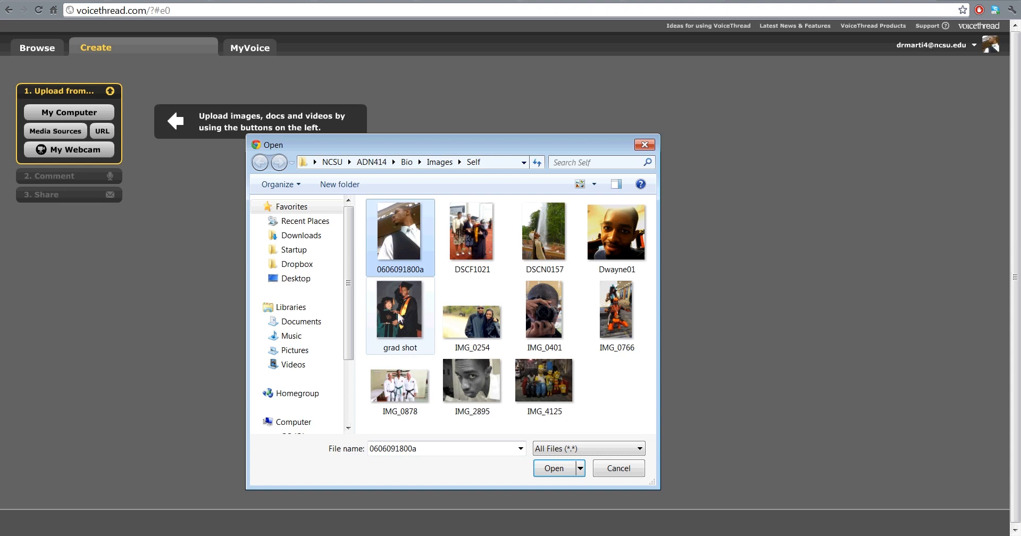
pyautogui.click(604, 469)
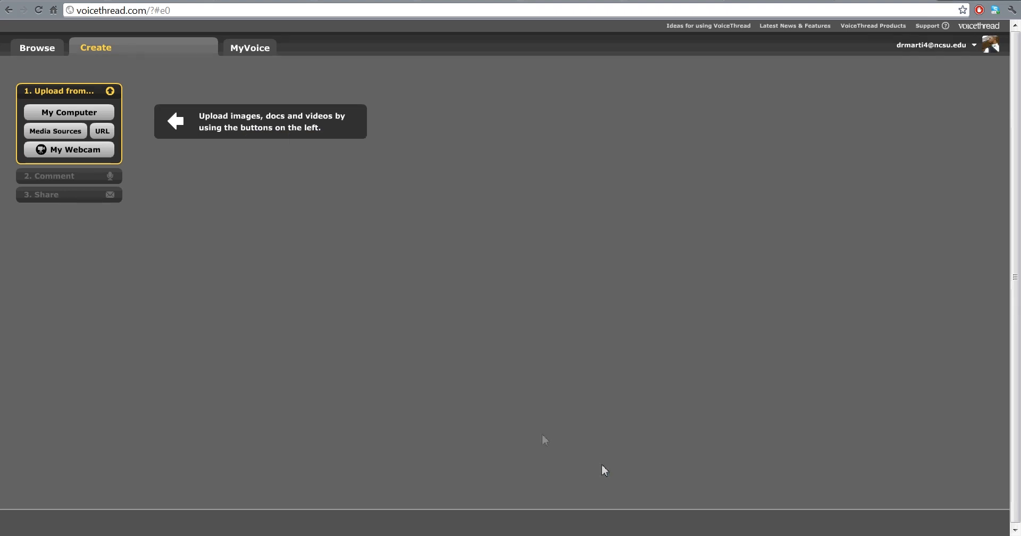
# Open the existing BIO VoiceThread for editing from the overview of available VoiceThreads
pyautogui.click(243, 52)
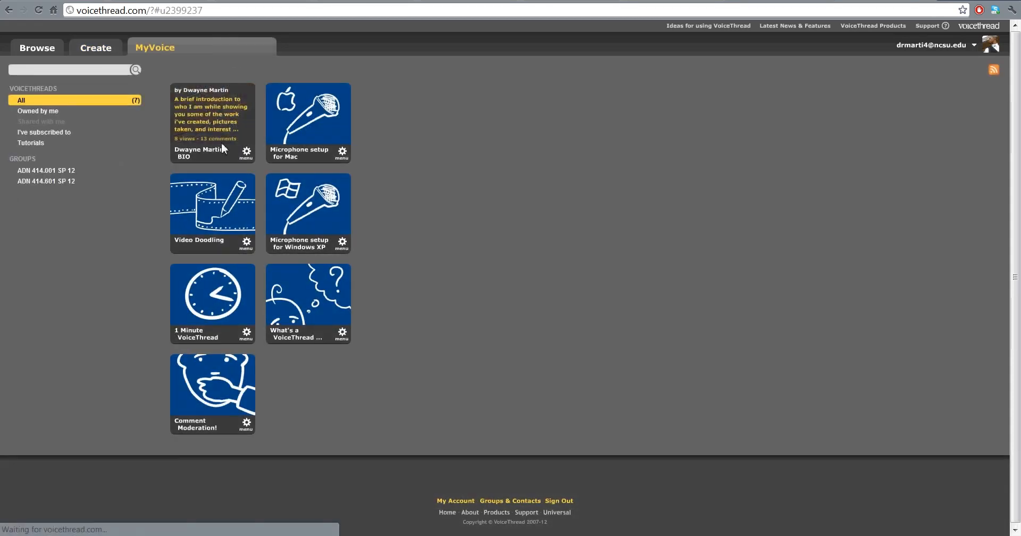
pyautogui.click(246, 151)
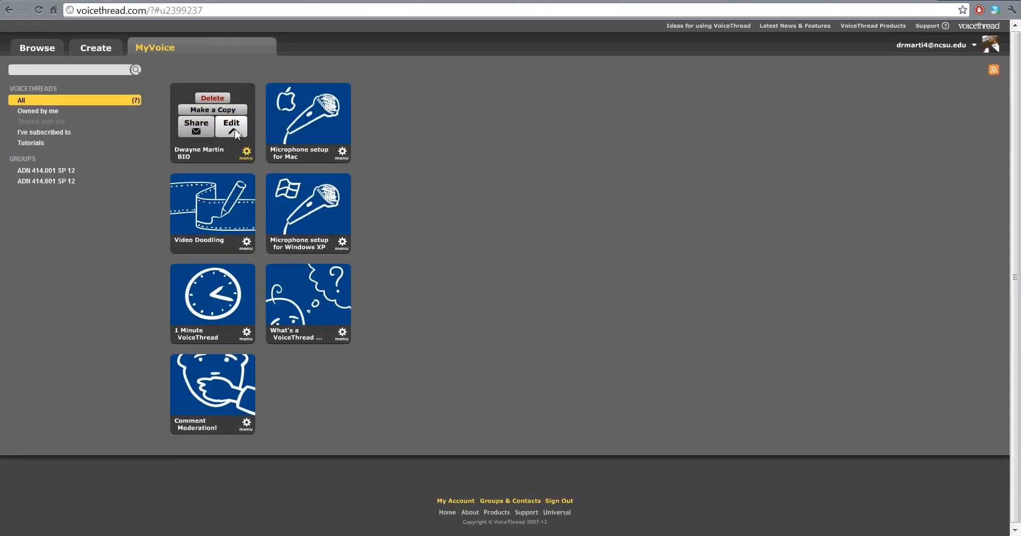
pyautogui.click(232, 126)
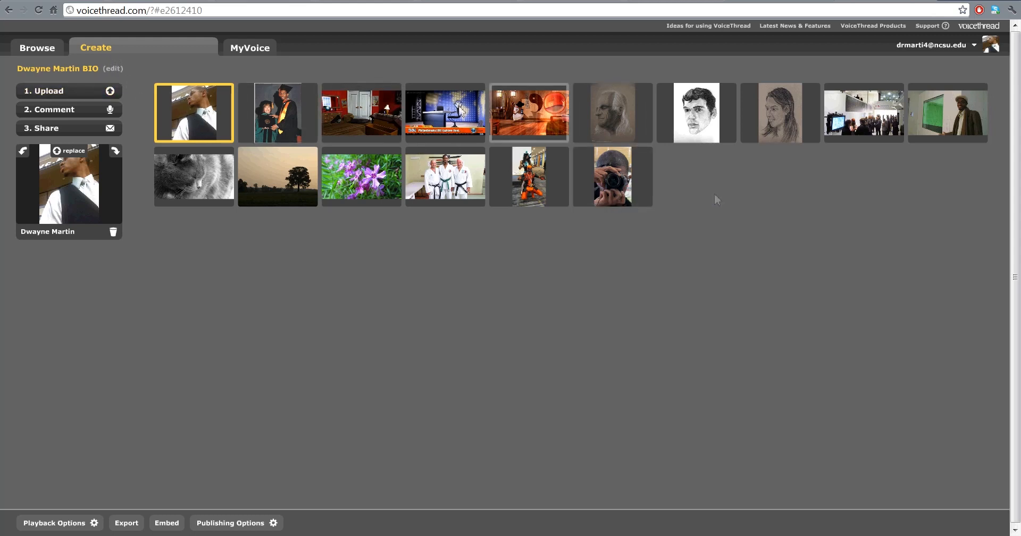
# Try reordering the slides by moving the graduation photo to the first place and back to the second
pyautogui.click(249, 119)
pyautogui.moveTo(248, 119); pyautogui.dragTo(199, 117)
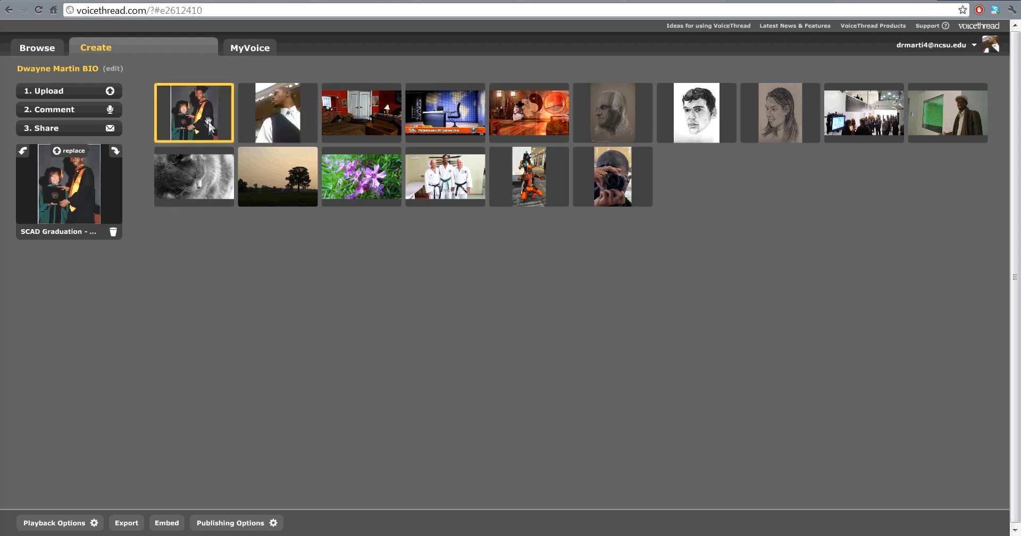
pyautogui.moveTo(198, 119); pyautogui.dragTo(258, 117)
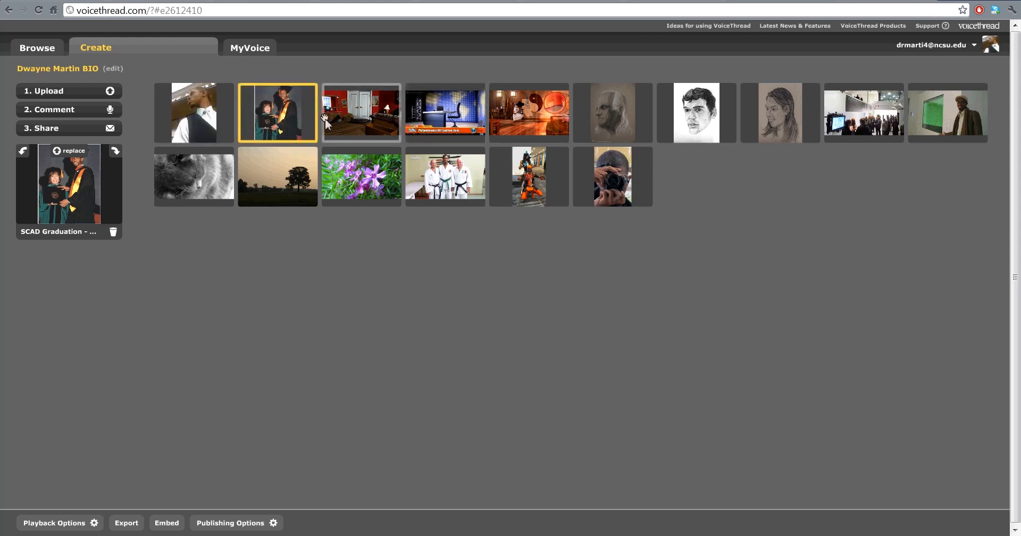
# Check the Kid Bedroom Concept slide's title and link, and call up its deletion prompt, declining it
pyautogui.click(359, 116)
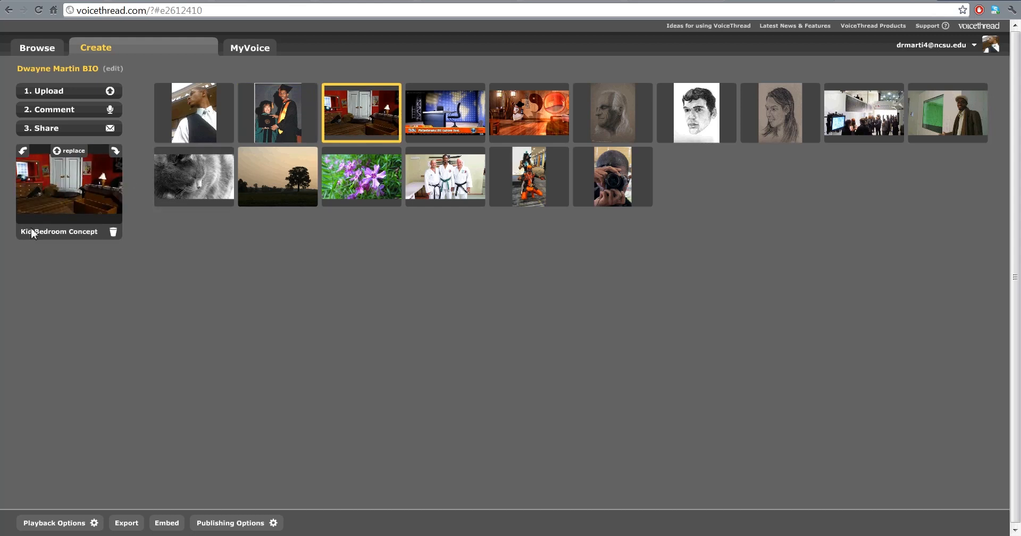
pyautogui.click(63, 234)
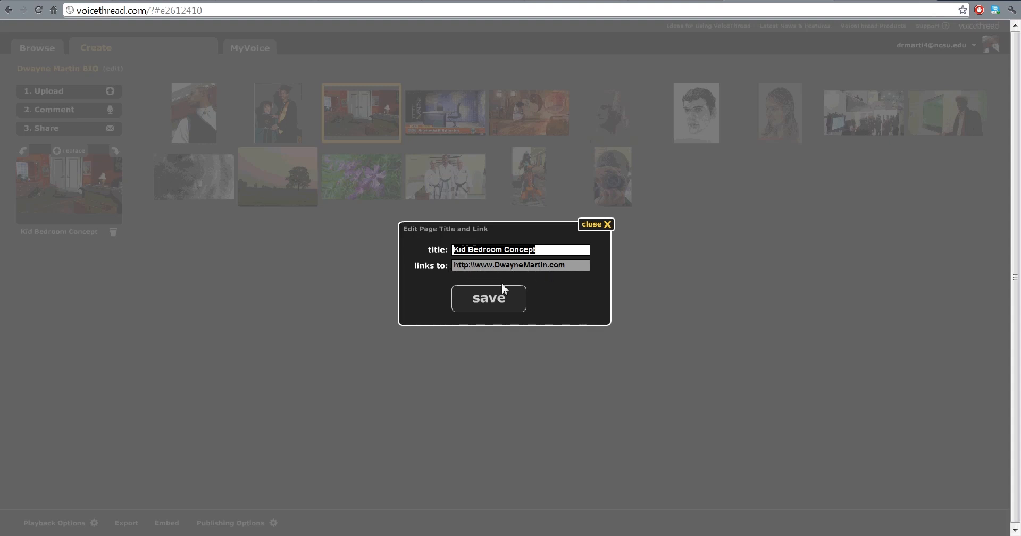
pyautogui.click(498, 297)
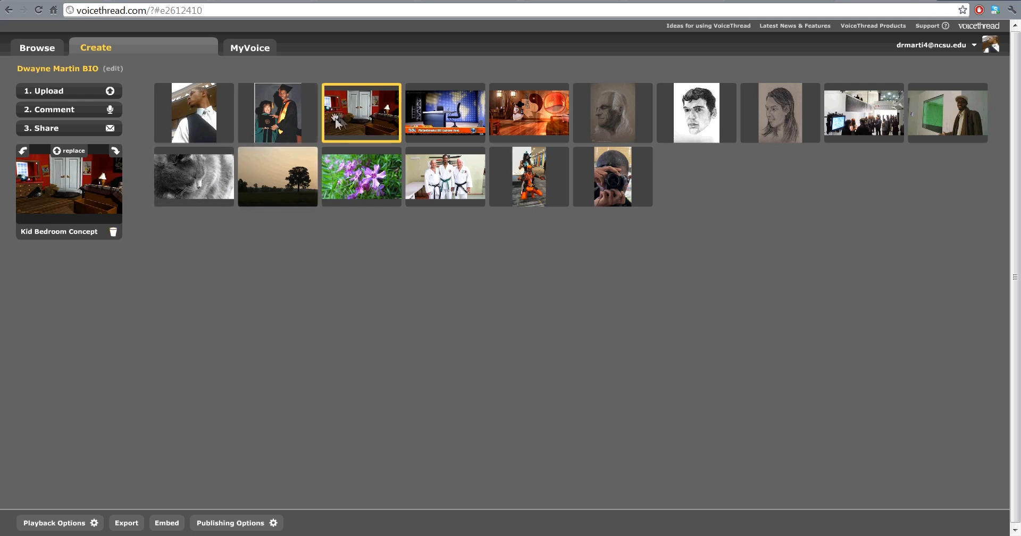
pyautogui.click(113, 233)
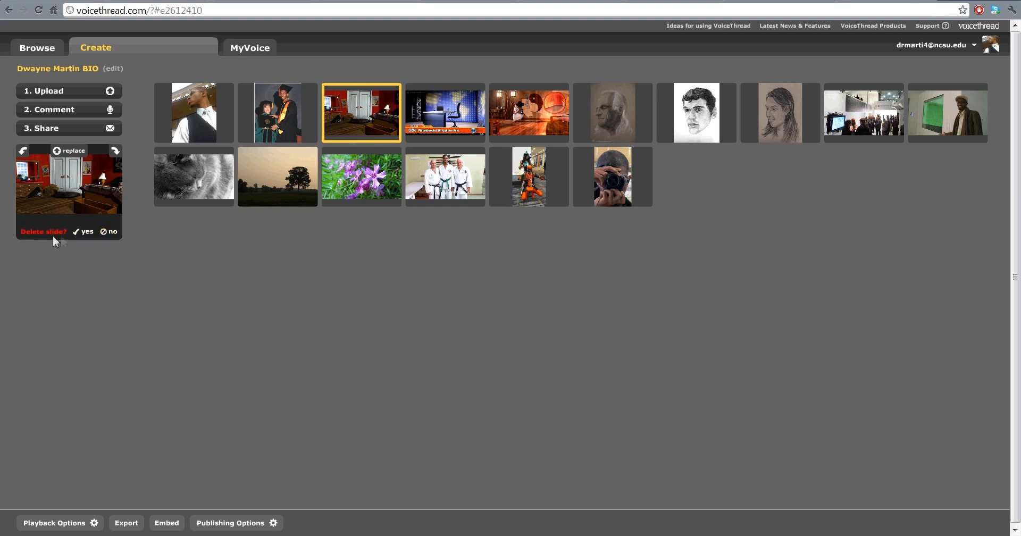
pyautogui.click(108, 232)
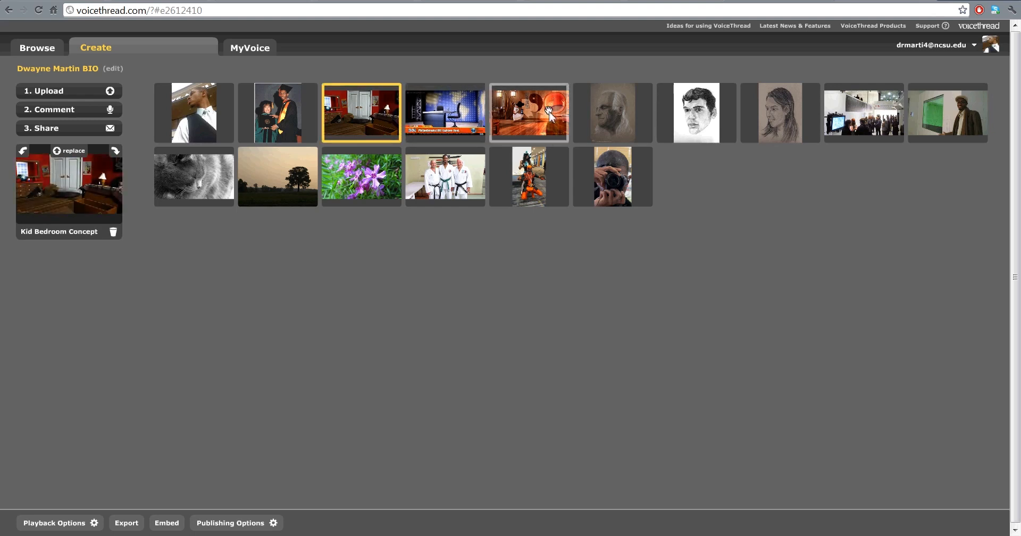
# Review the sharing groups and the playback options of the BIO VoiceThread, leaving all options as they are
pyautogui.click(75, 127)
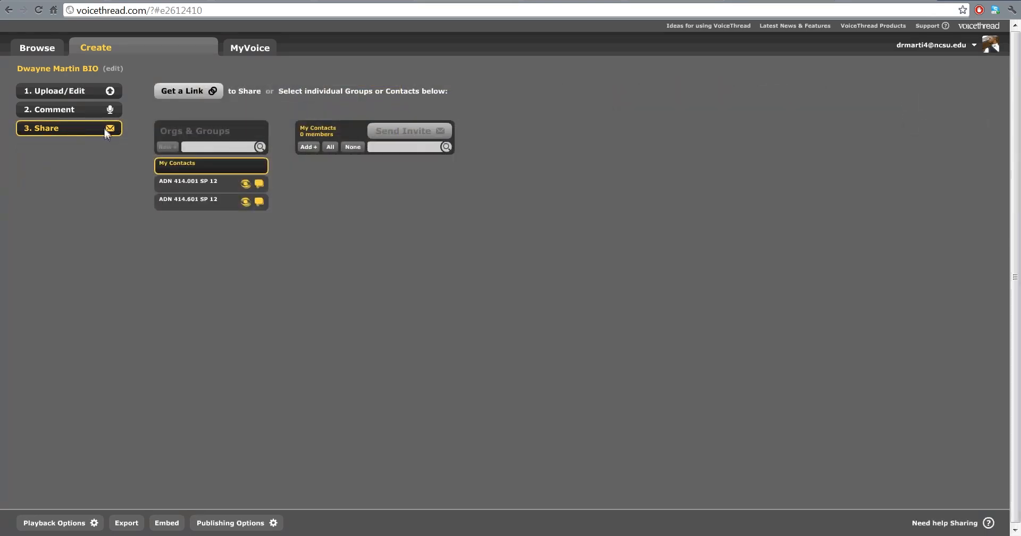
pyautogui.click(90, 525)
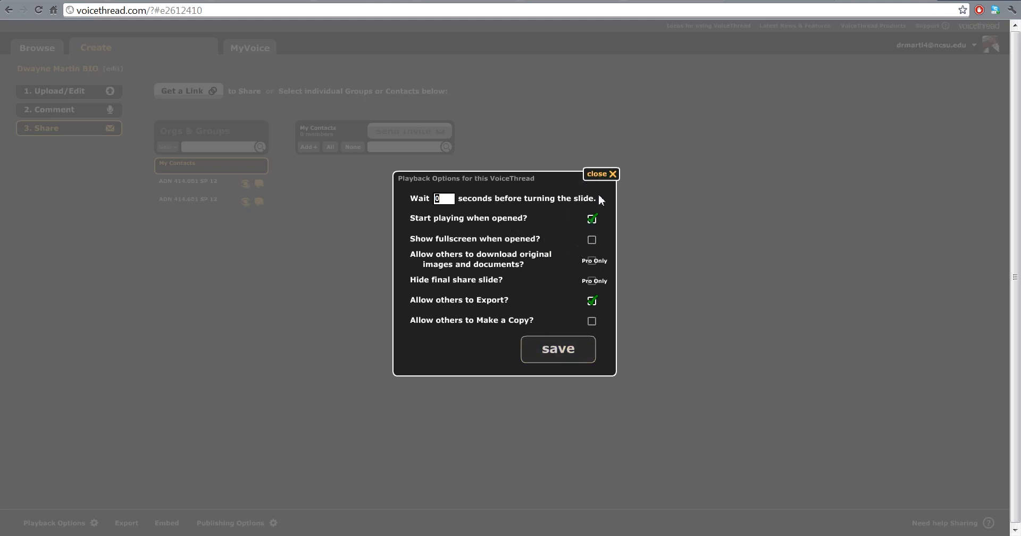
pyautogui.click(600, 178)
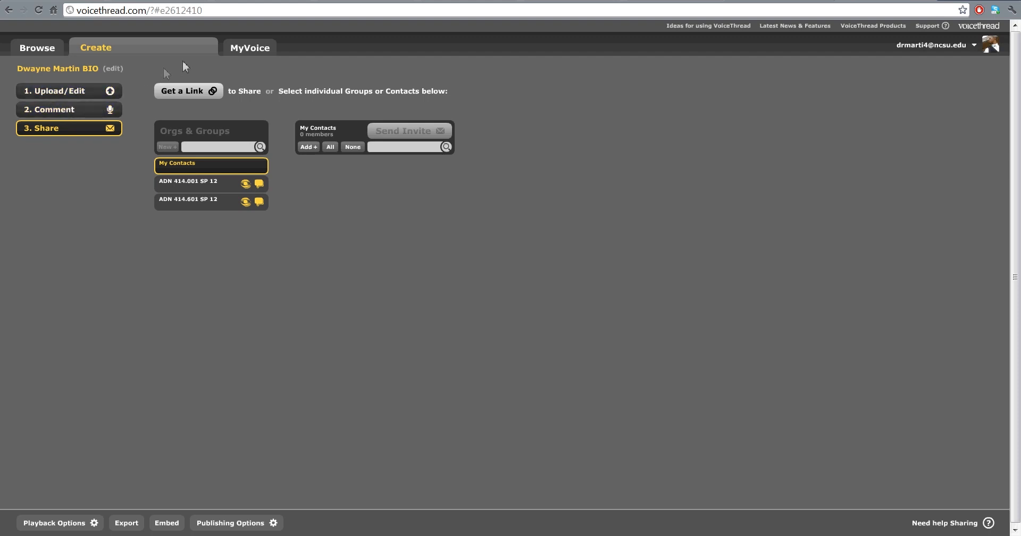
# Start a new VoiceThread and upload the image IMG_2895 from the computer's Self folder
pyautogui.click(246, 49)
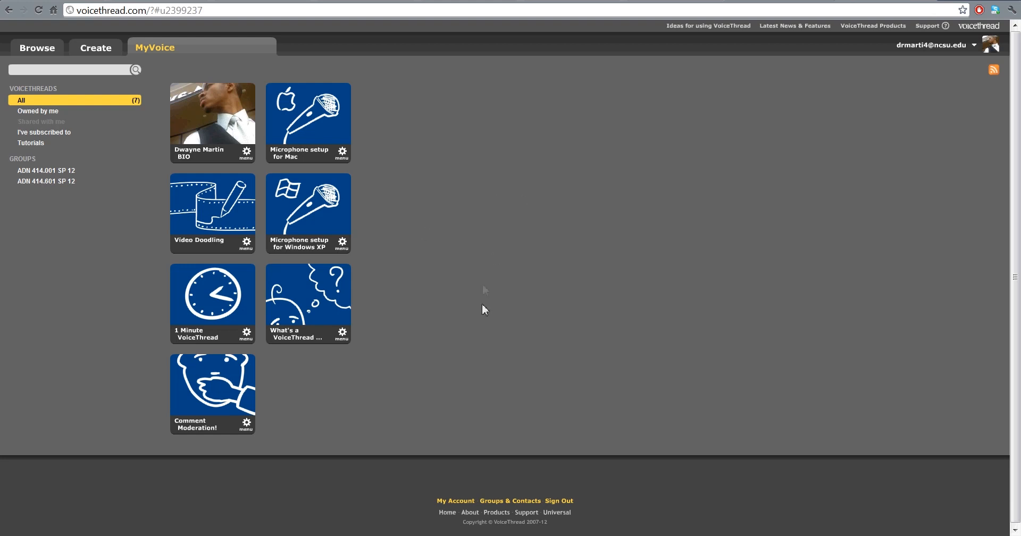
pyautogui.click(97, 50)
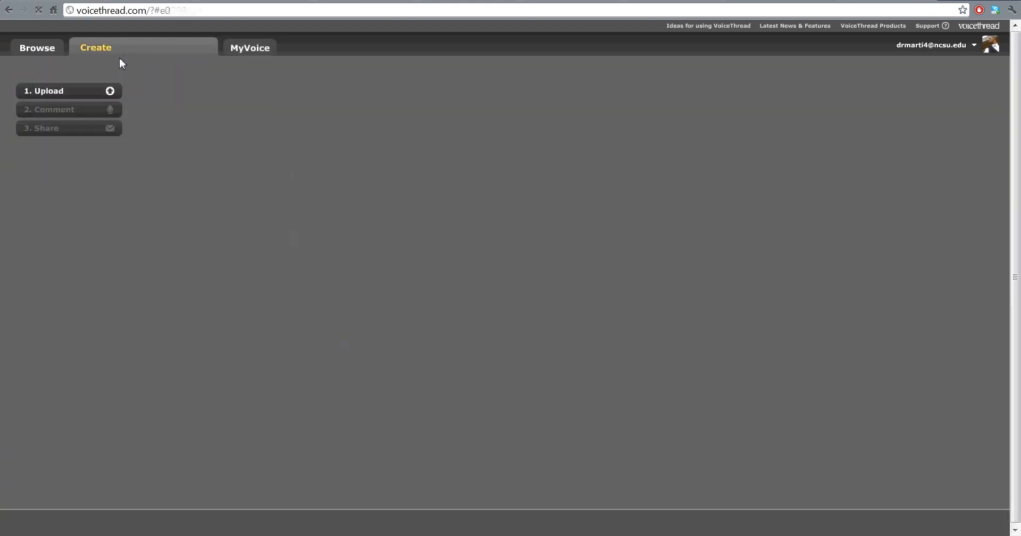
pyautogui.click(96, 90)
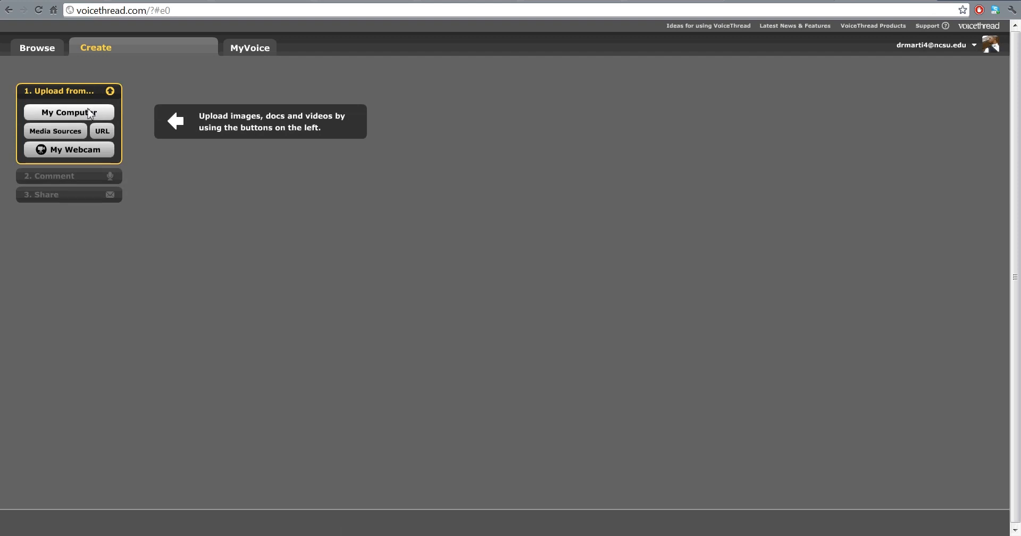
pyautogui.click(102, 113)
pyautogui.click(400, 237)
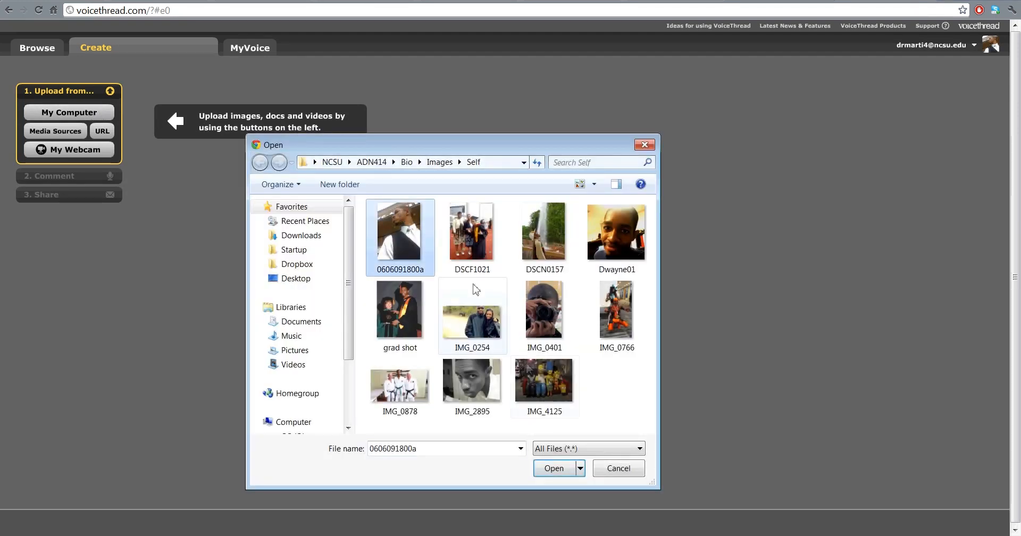
pyautogui.click(471, 386)
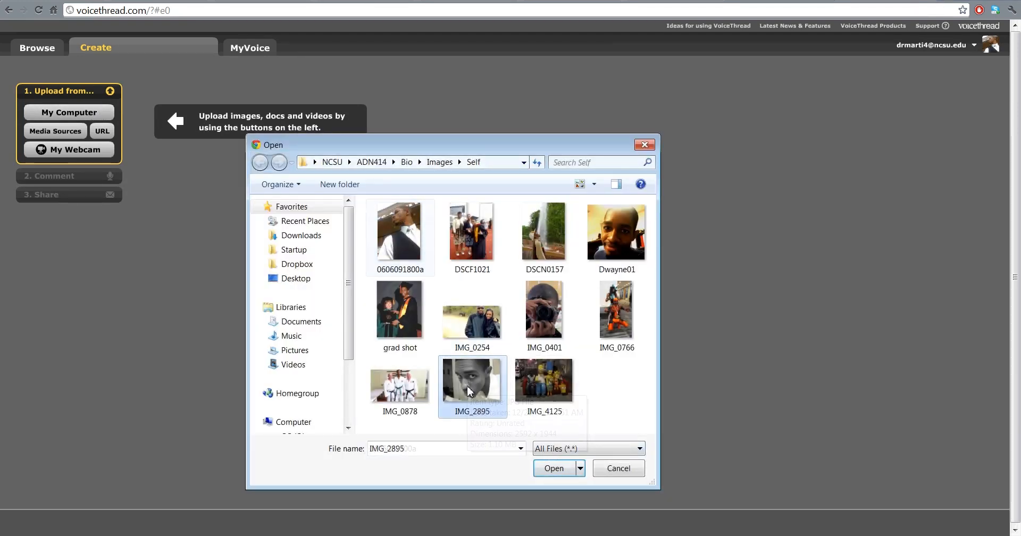
pyautogui.click(552, 464)
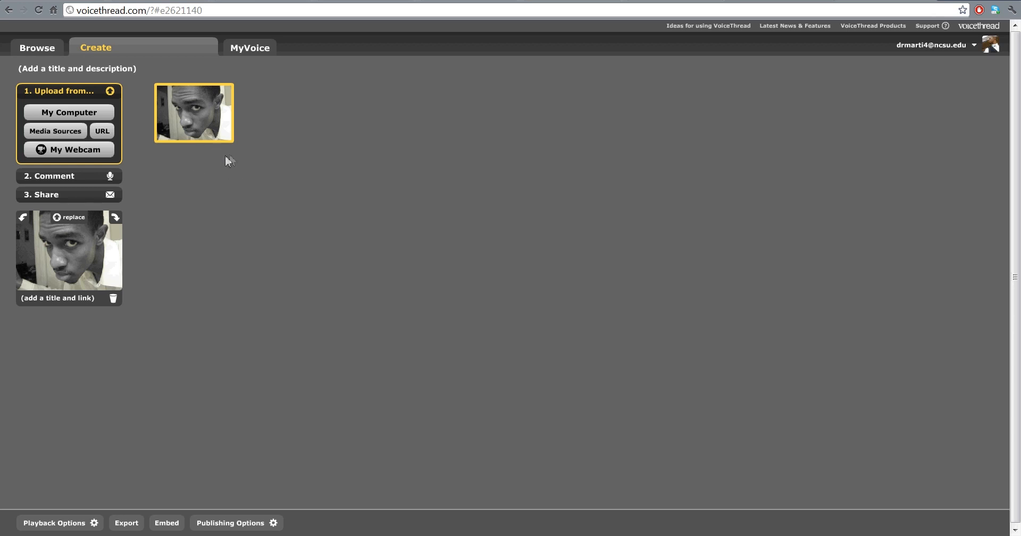
# Give the uploaded slide the title "face" and the link ncsu.edu, and save both
pyautogui.click(56, 297)
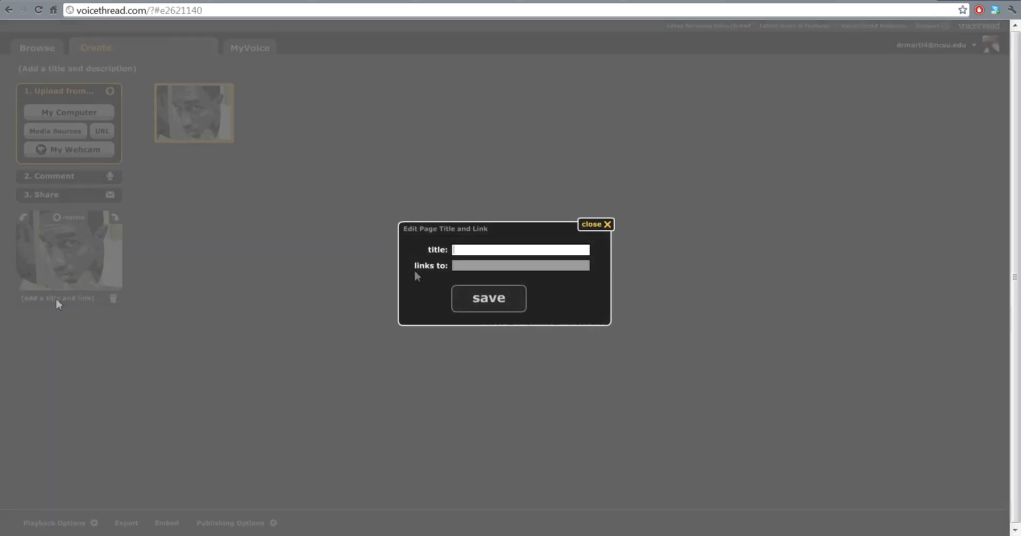
pyautogui.write('face')
pyautogui.click(501, 267)
pyautogui.write('link')
pyautogui.press('BackSpace')
pyautogui.press('BackSpace')
pyautogui.press('BackSpace')
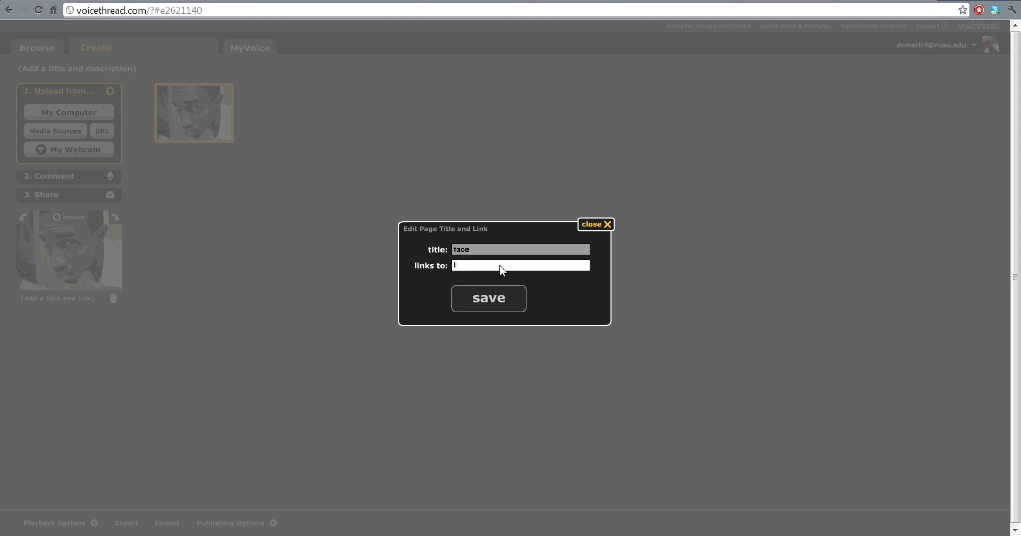
pyautogui.write('ncsu.edu')
pyautogui.click(507, 304)
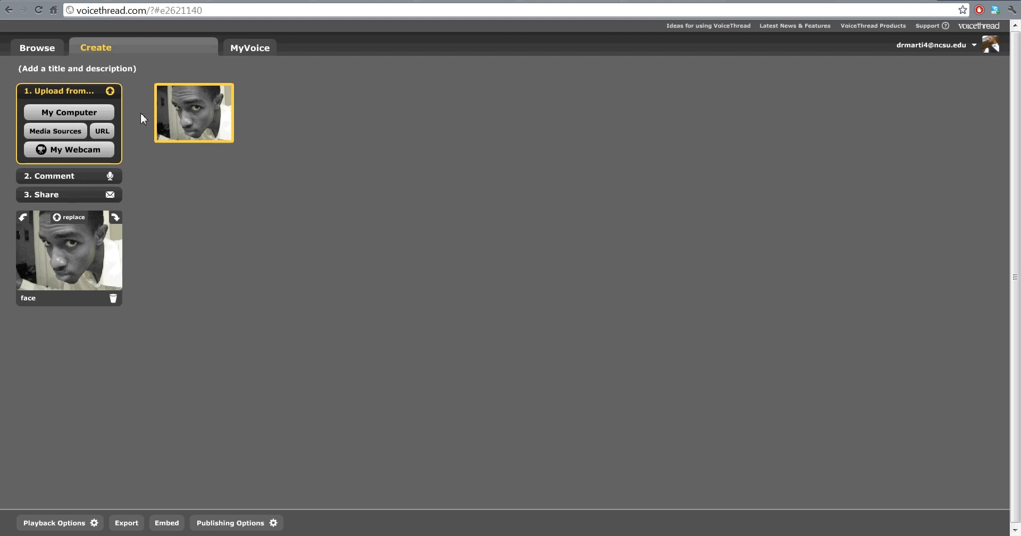
# Show the available comment types for the face slide and return to the overview of VoiceThreads
pyautogui.click(74, 174)
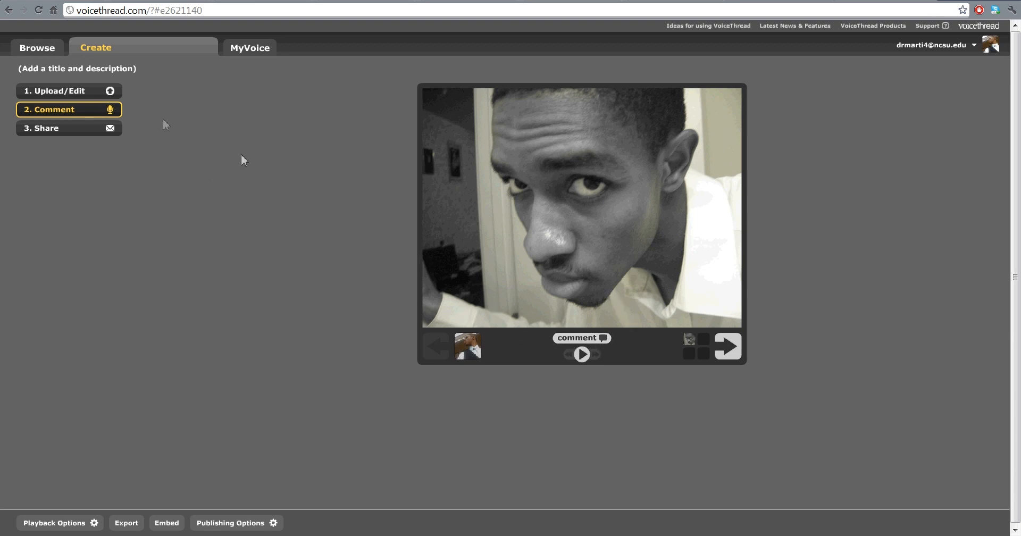
pyautogui.click(589, 342)
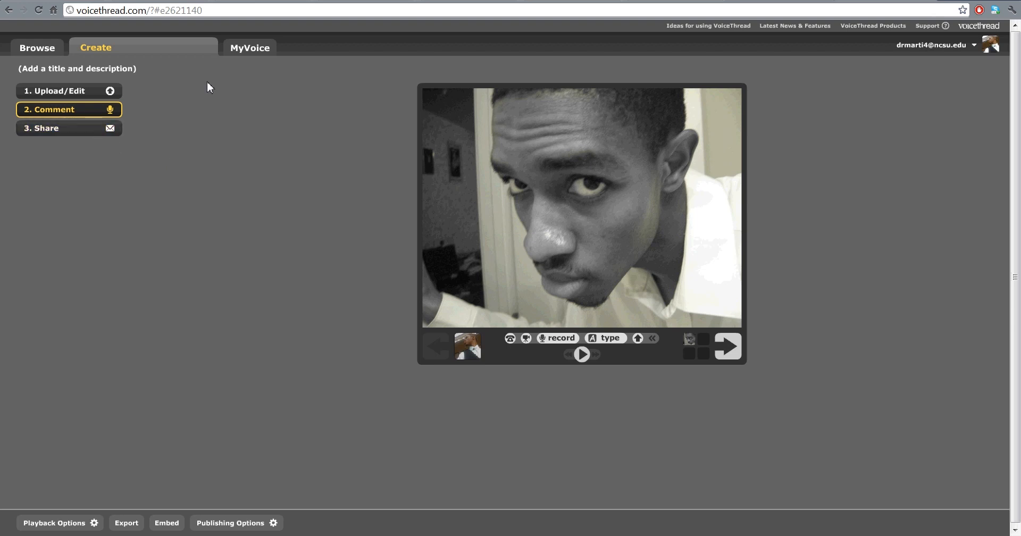
pyautogui.click(260, 49)
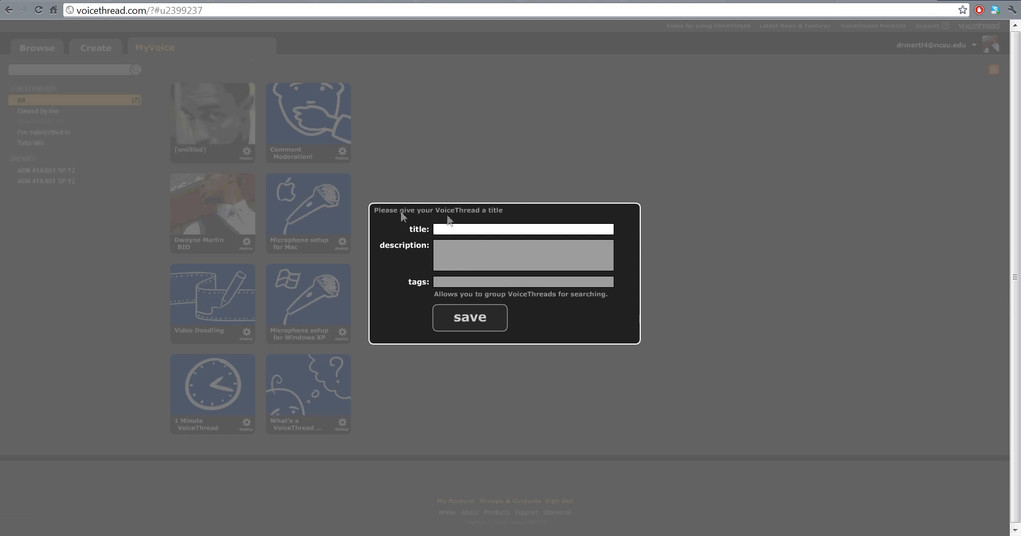
# Title the new VoiceThread "test", leave its description and tags empty, and save it
pyautogui.click(454, 230)
pyautogui.write('test')
pyautogui.click(457, 250)
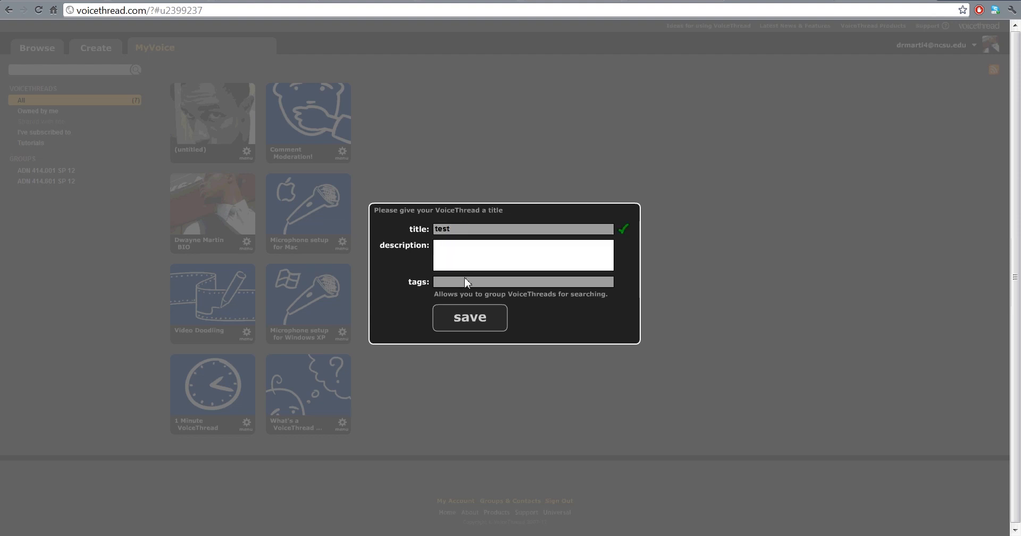
pyautogui.click(467, 282)
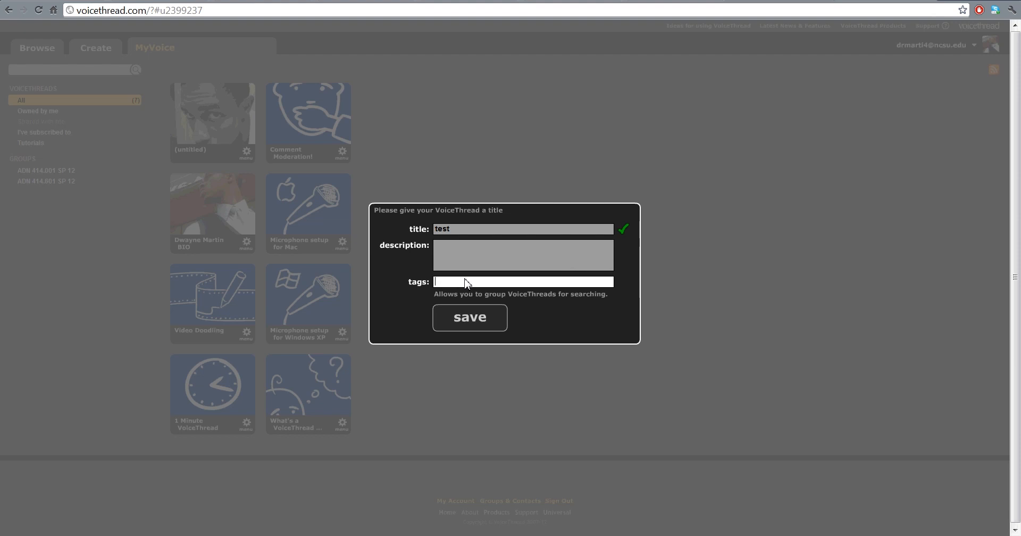
pyautogui.click(491, 315)
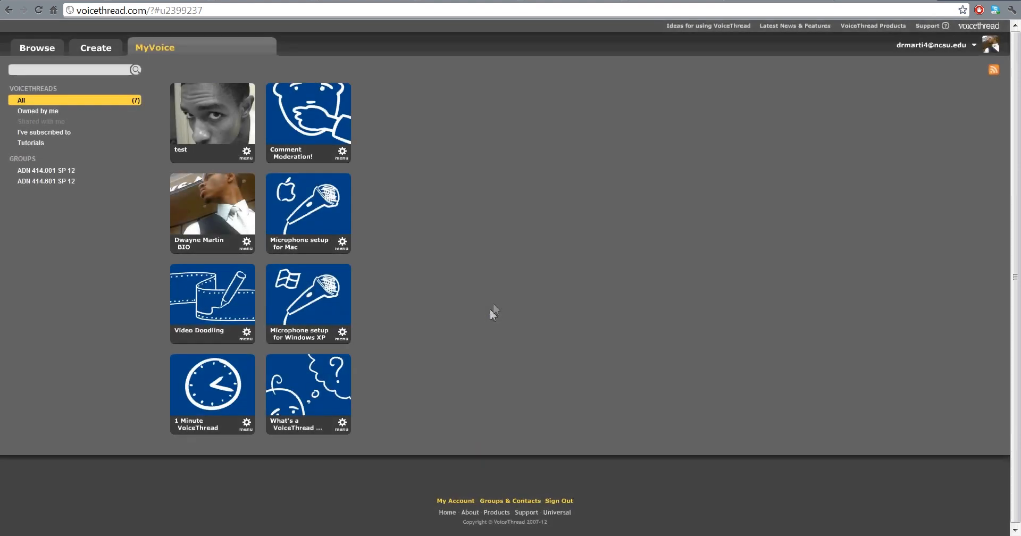
# Show the options of the test VoiceThread, open it for editing, and return to the overview of VoiceThreads
pyautogui.click(247, 152)
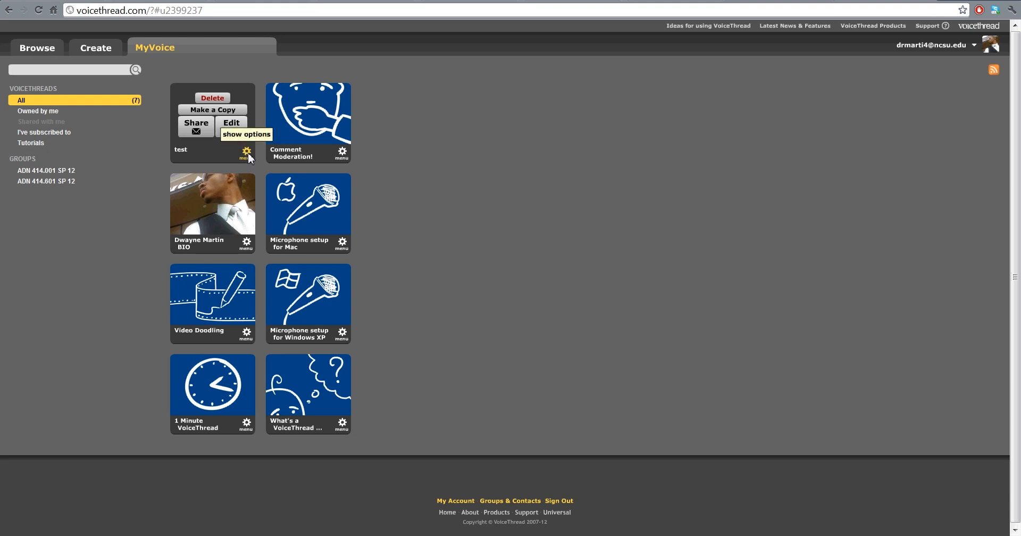
pyautogui.click(248, 154)
pyautogui.click(248, 154)
pyautogui.click(232, 128)
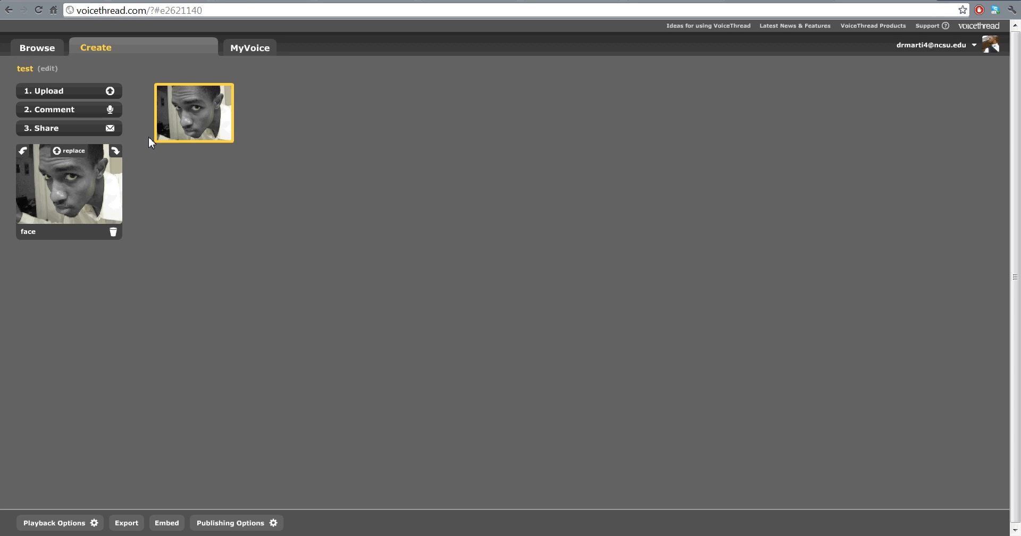
pyautogui.click(254, 49)
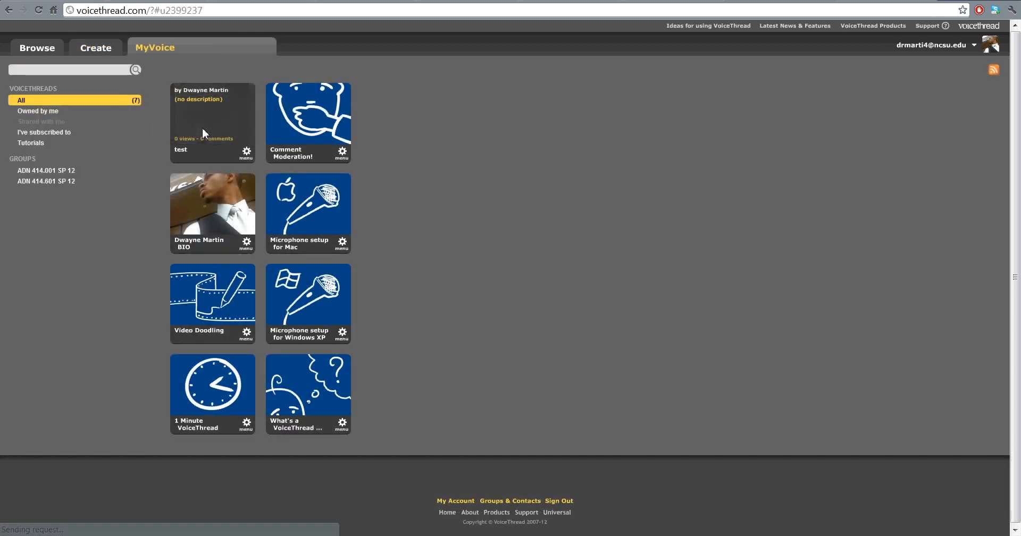
# Delete the test VoiceThread and confirm the deletion
pyautogui.click(247, 154)
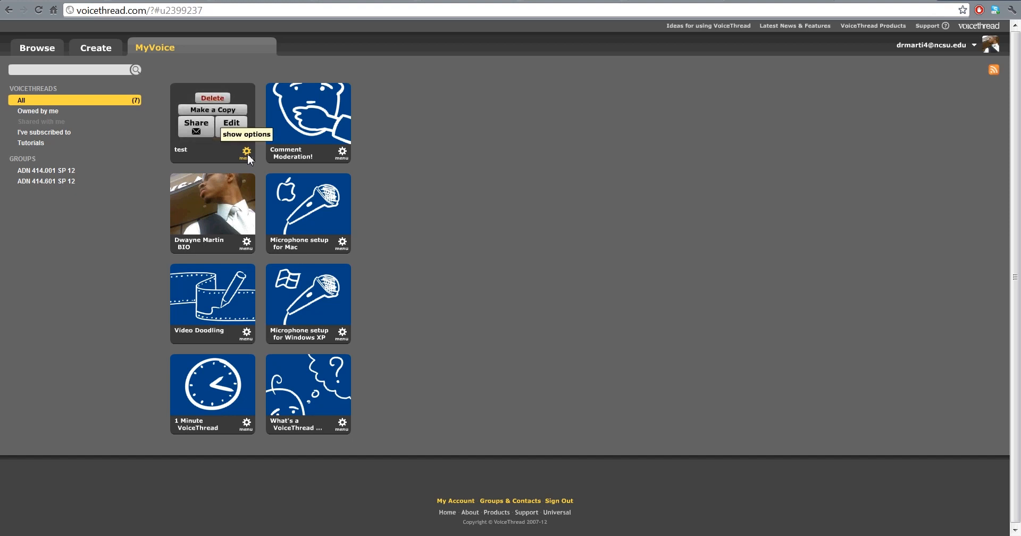
pyautogui.click(224, 99)
pyautogui.click(455, 293)
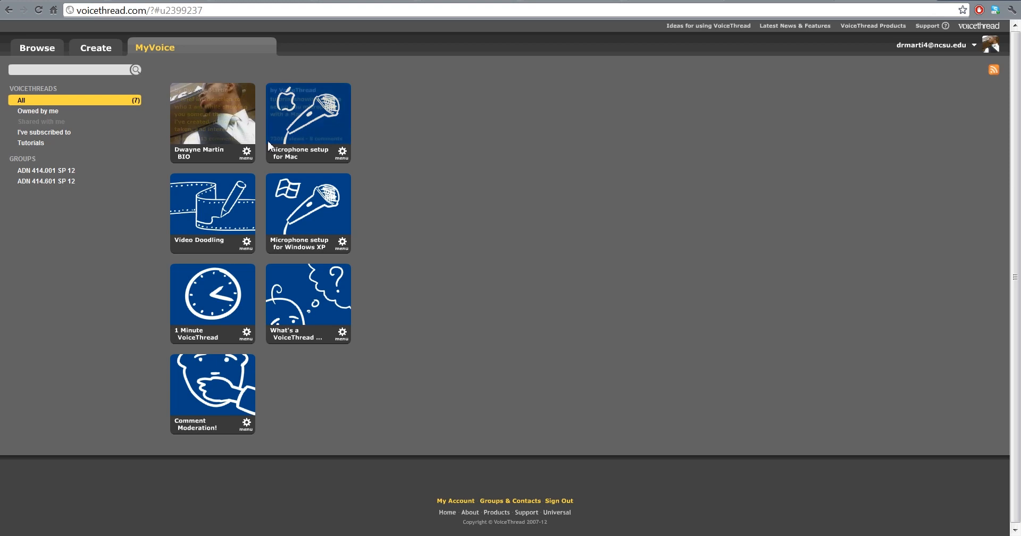
# Show the VoiceThreads of the group ADN 414.001 SP 12
pyautogui.click(74, 168)
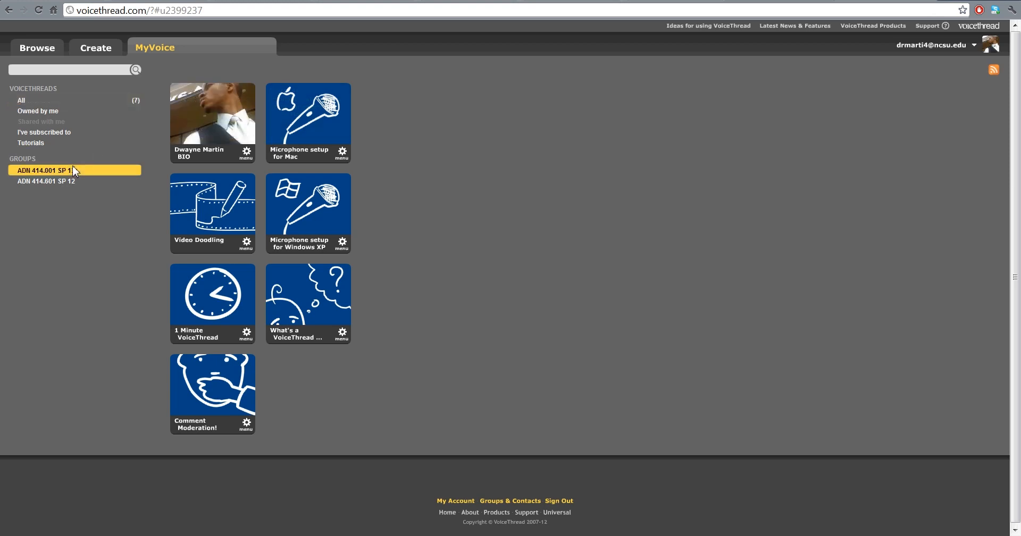